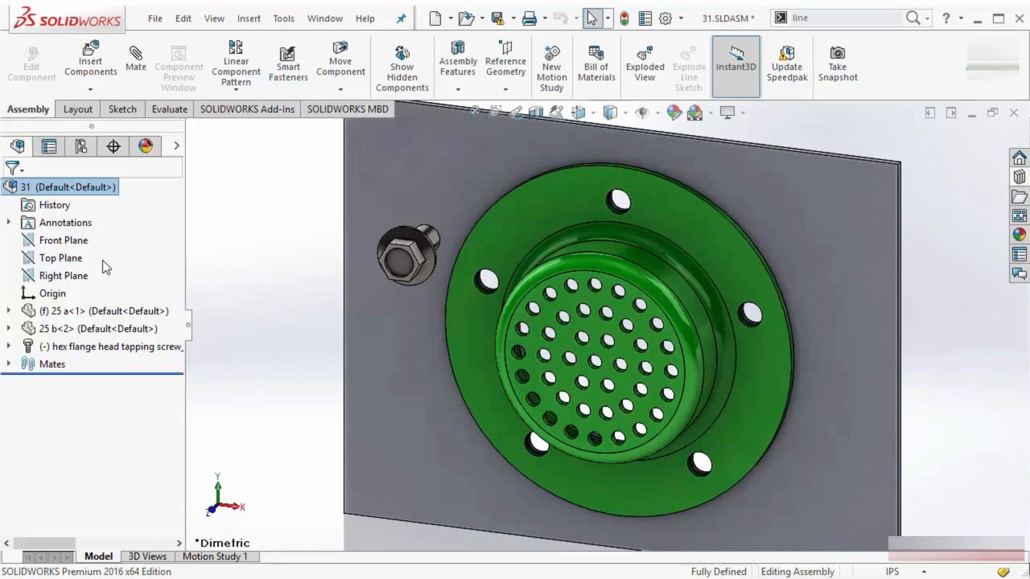
# Show the assembly's Front, Top and Right planes.
pyautogui.click(70, 241)
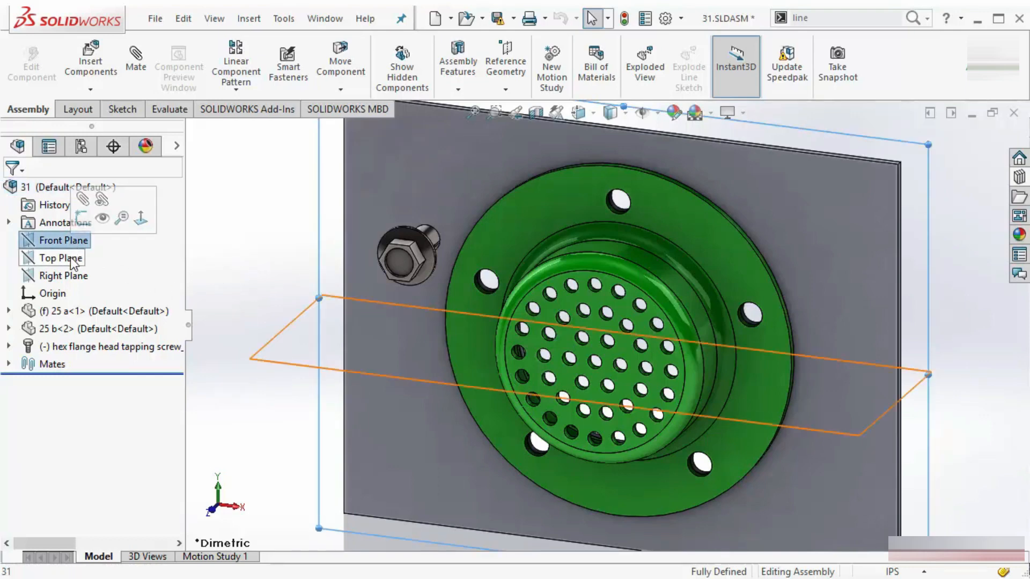
pyautogui.keyDown('ctrl'); pyautogui.click(72, 261); pyautogui.keyUp('ctrl')
pyautogui.keyDown('ctrl'); pyautogui.click(72, 275); pyautogui.keyUp('ctrl')
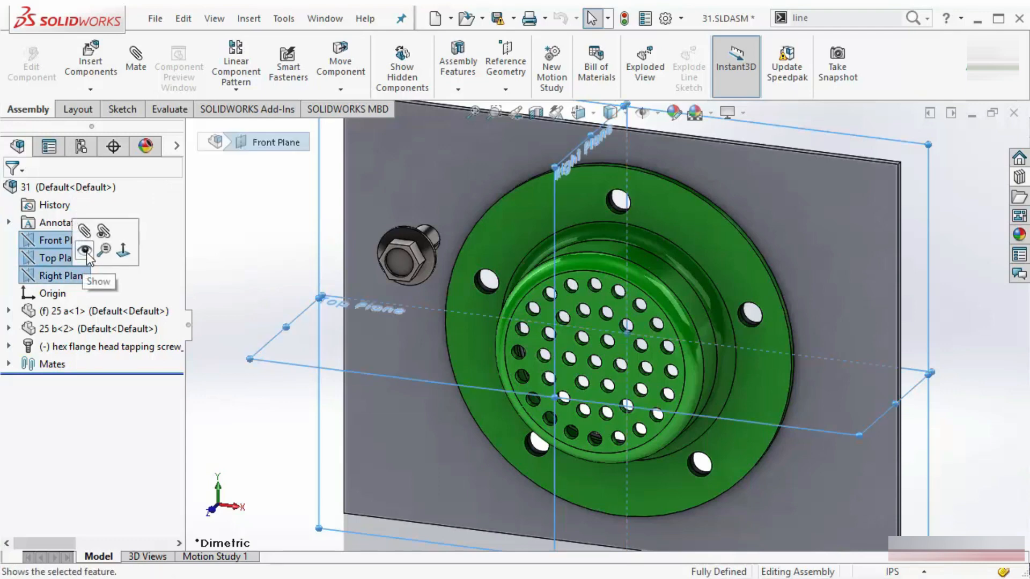
pyautogui.click(84, 250)
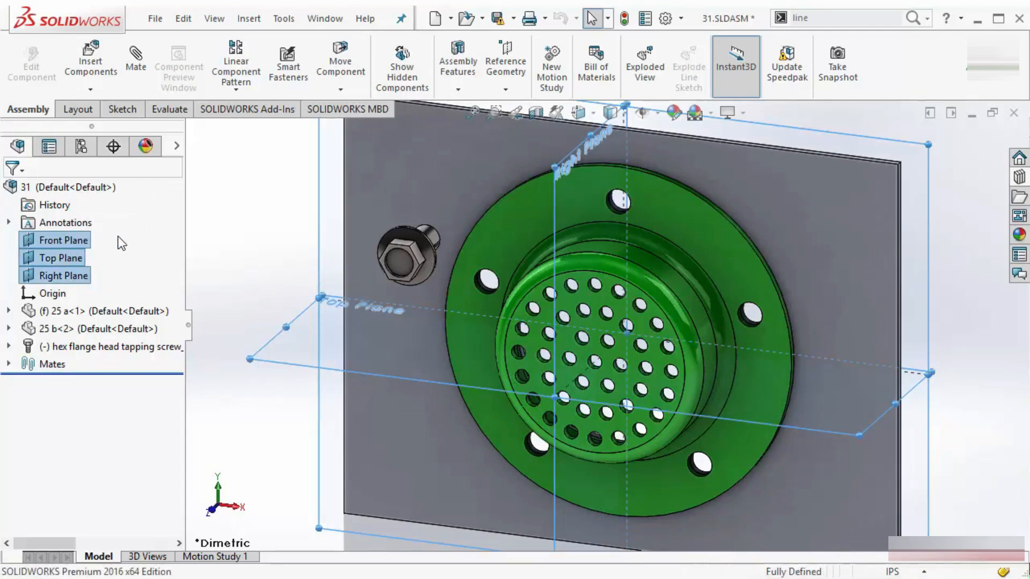
pyautogui.press('f')
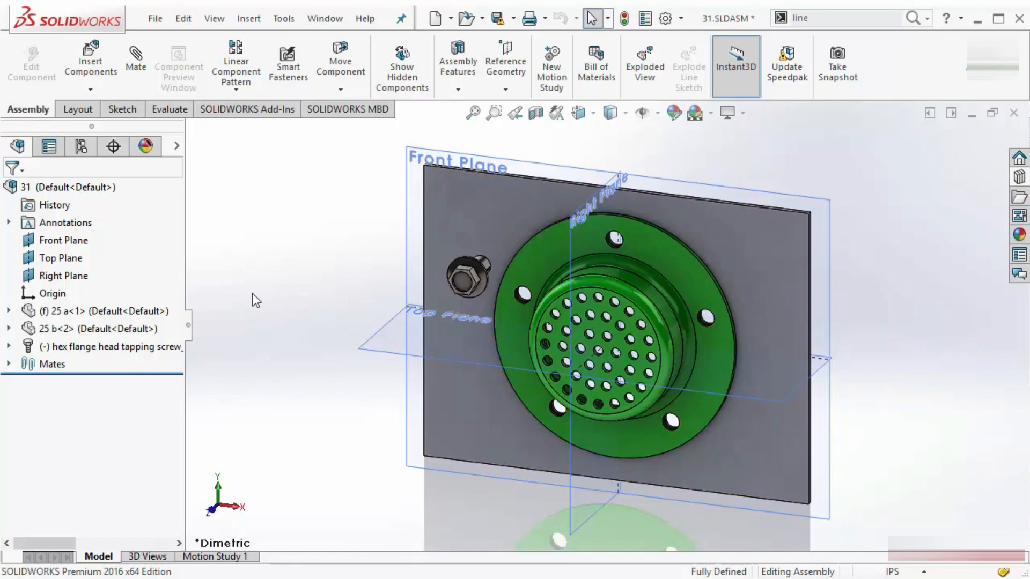
# Turn the overall display of reference planes off and back on in the assembly.
pyautogui.click(655, 120)
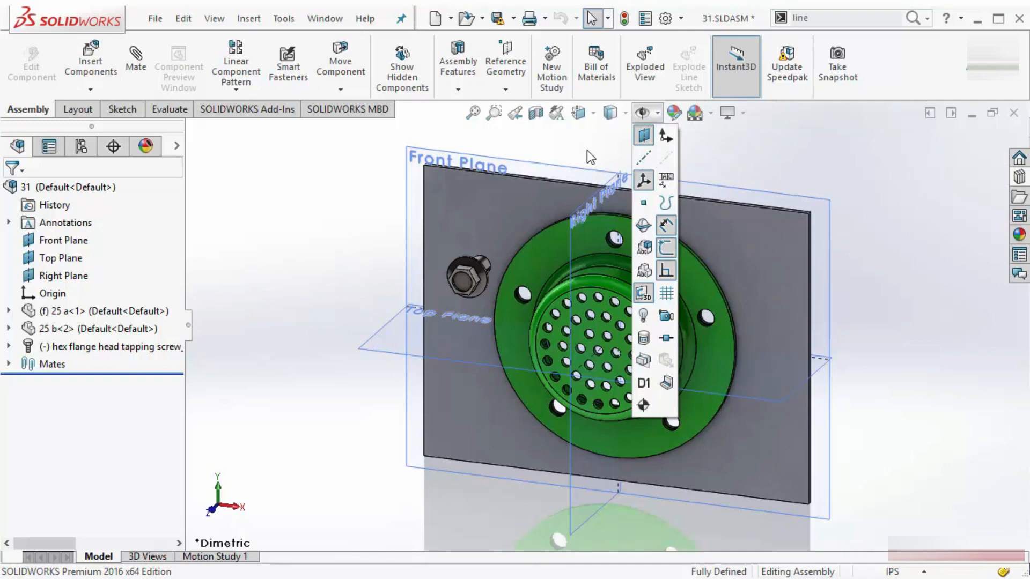
pyautogui.click(644, 138)
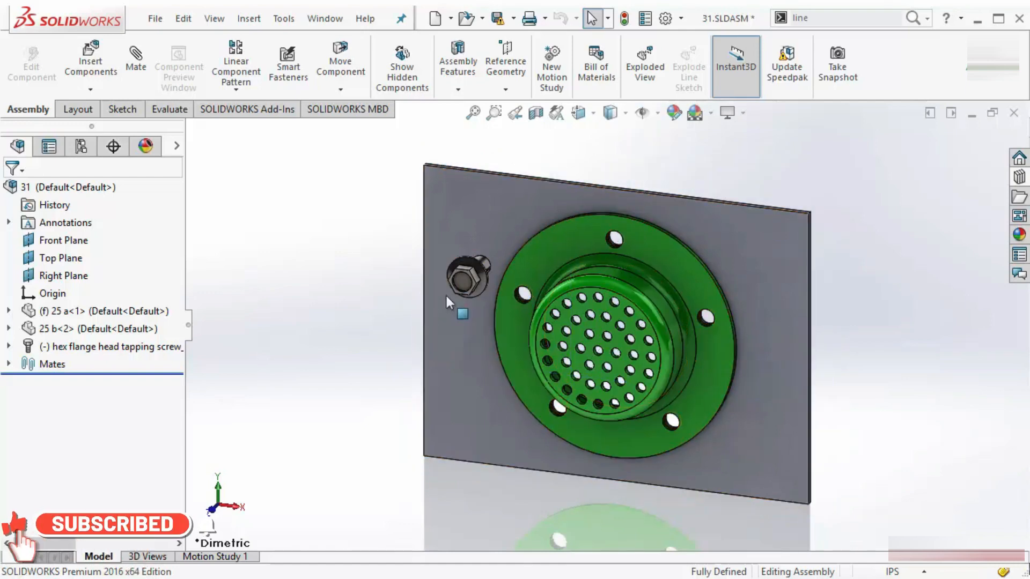
pyautogui.rightClick(60, 241)
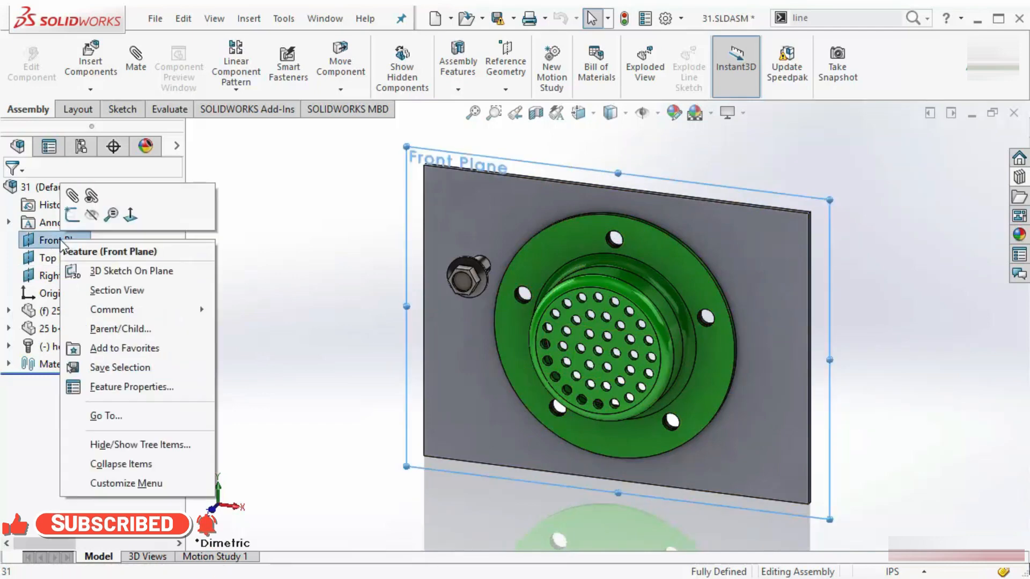
pyautogui.click(92, 215)
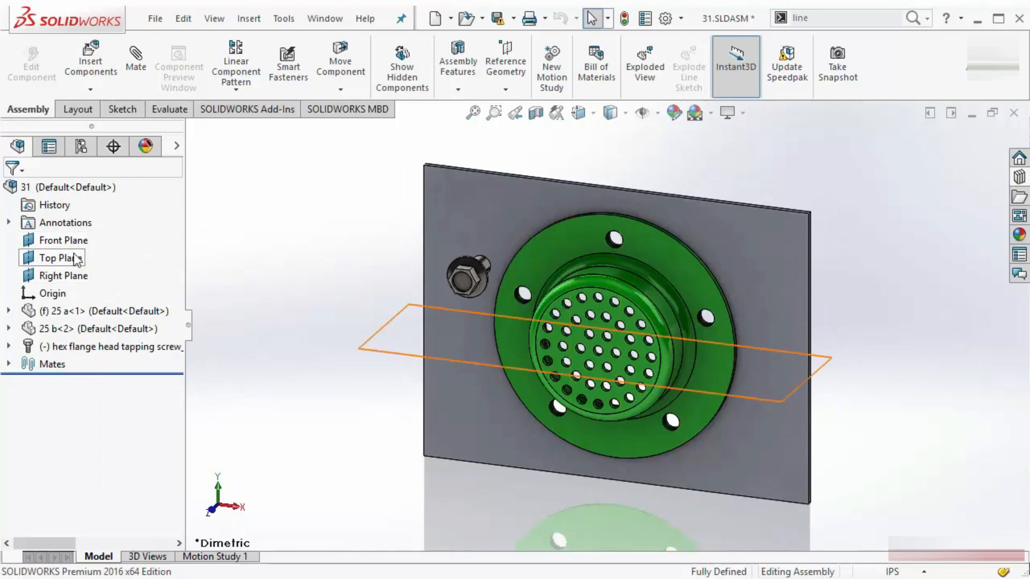
pyautogui.click(649, 114)
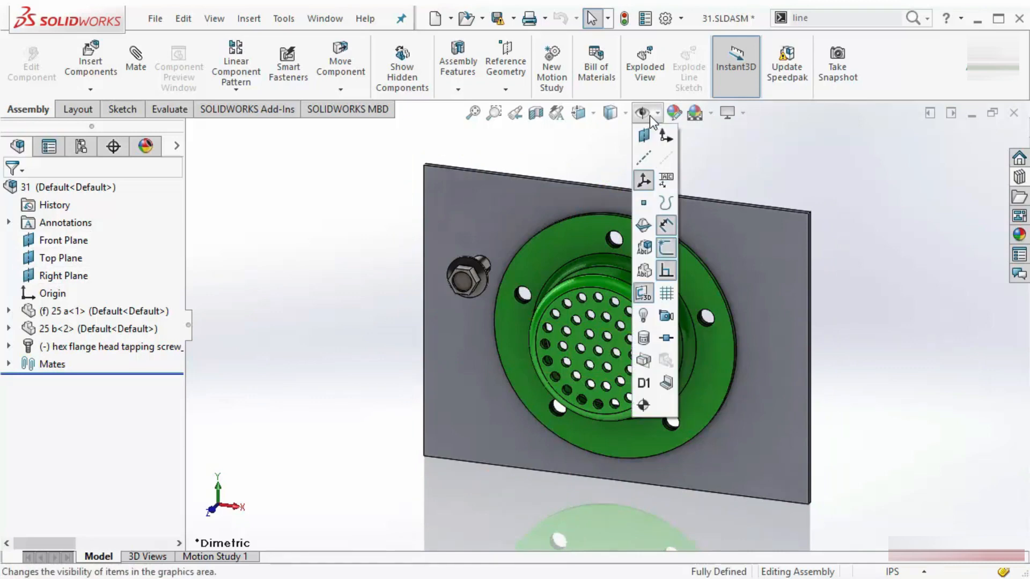
pyautogui.click(644, 135)
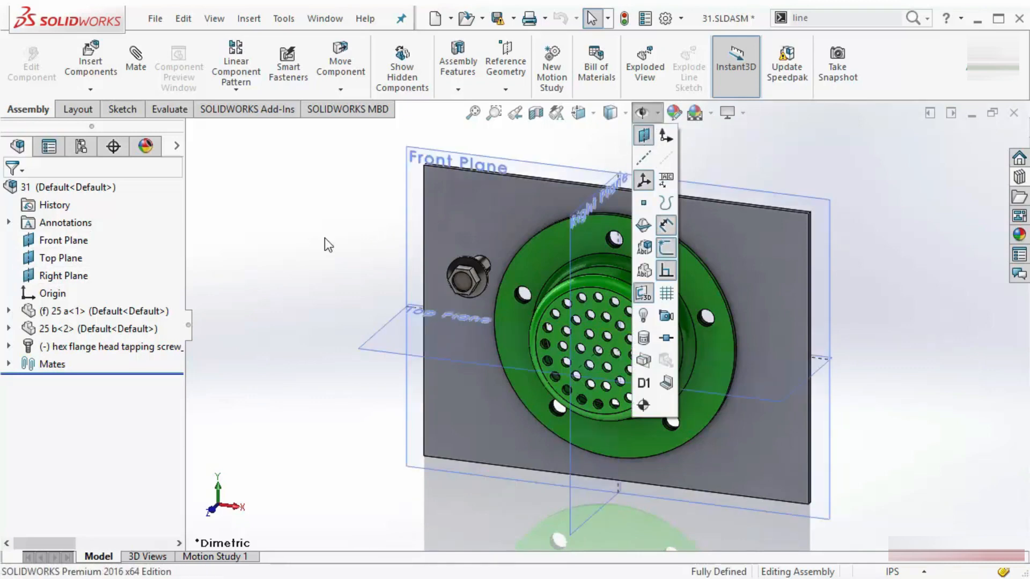
# Hide the assembly's Front, Top and Right planes one by one.
pyautogui.click(69, 241)
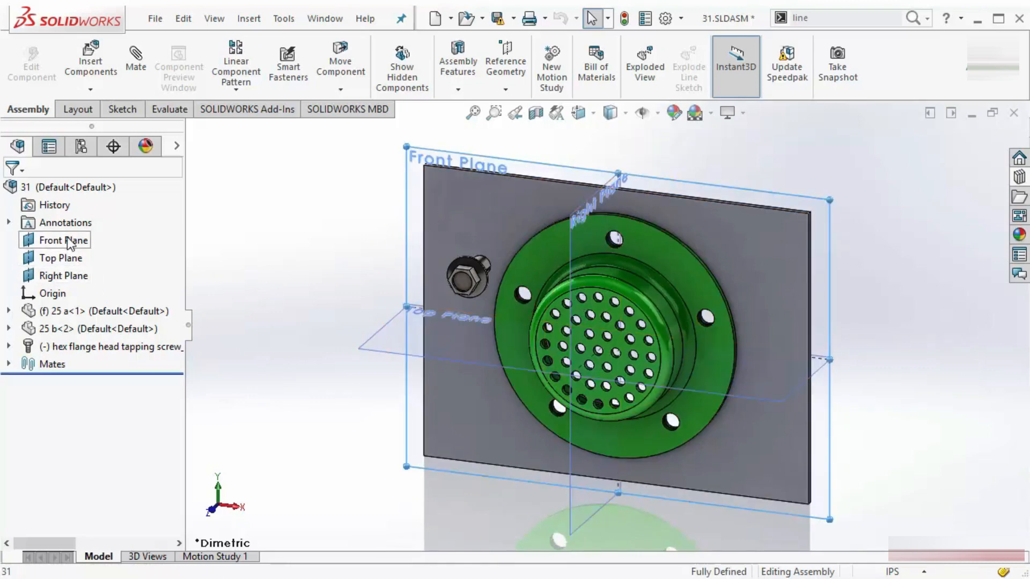
pyautogui.click(99, 213)
pyautogui.click(60, 258)
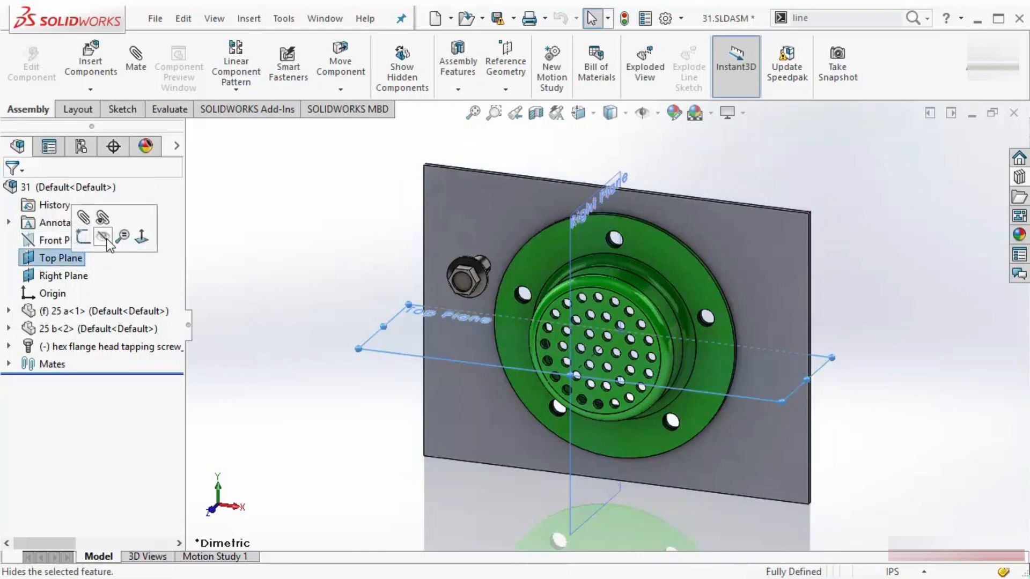
pyautogui.click(106, 237)
pyautogui.click(62, 276)
pyautogui.click(103, 254)
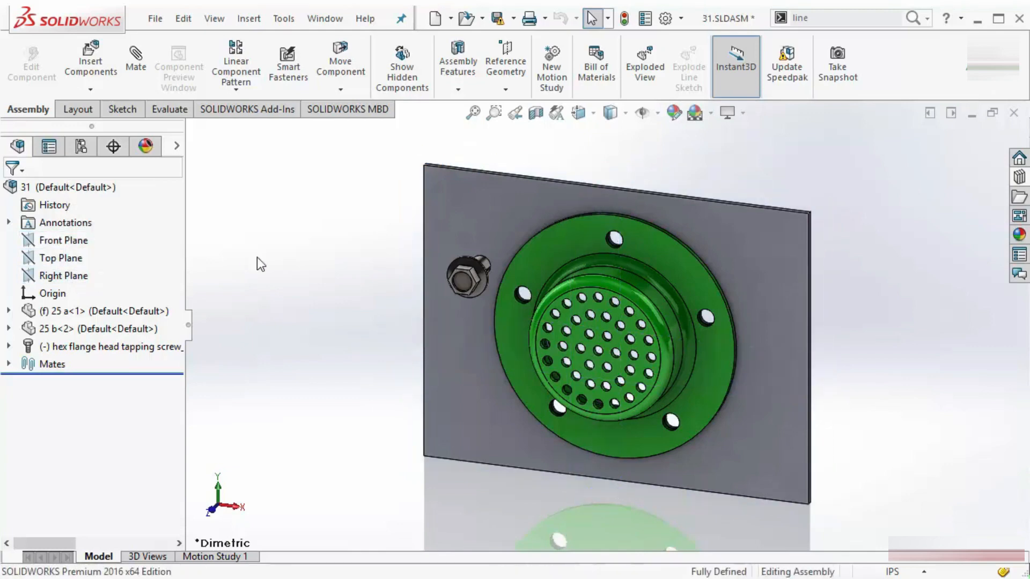
# Open the green grille part 25 b in its own window, accepting the older-version notice.
pyautogui.click(541, 244)
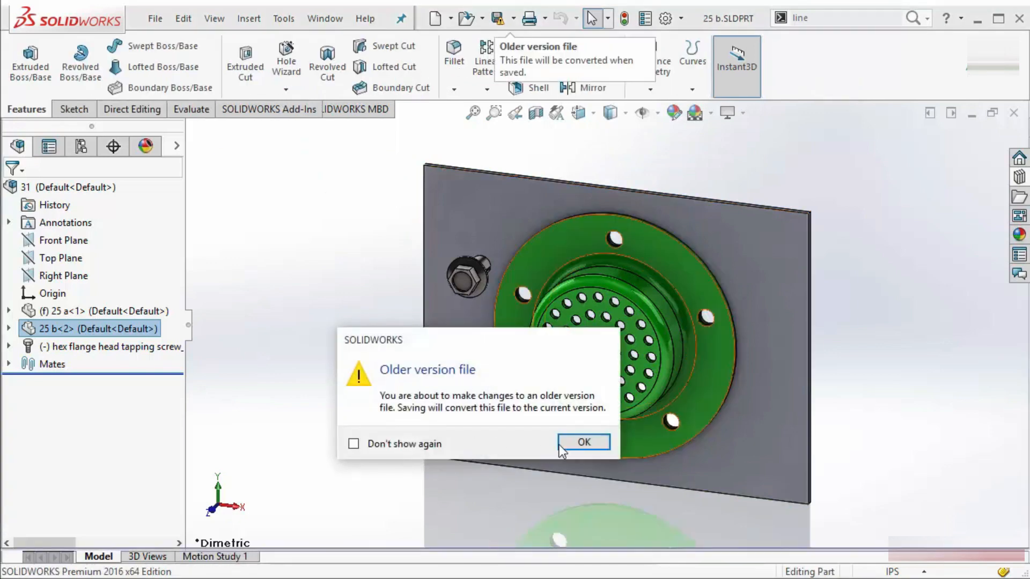
pyautogui.click(571, 440)
pyautogui.scroll(-5, 536, 326)
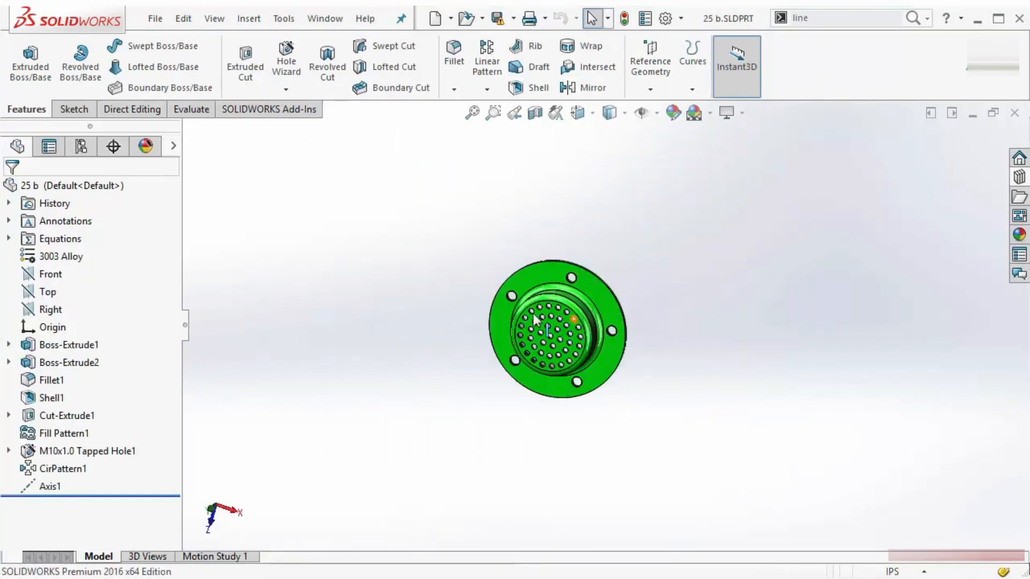
pyautogui.scroll(-2, 535, 328)
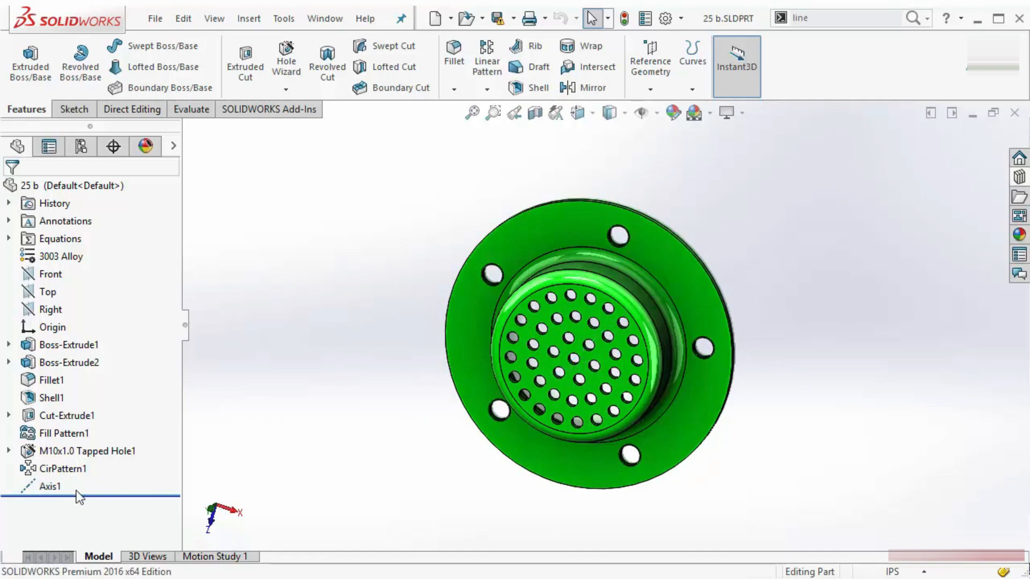
# Locate Axis1 in the grille part and turn on the display of reference axes.
pyautogui.click(47, 491)
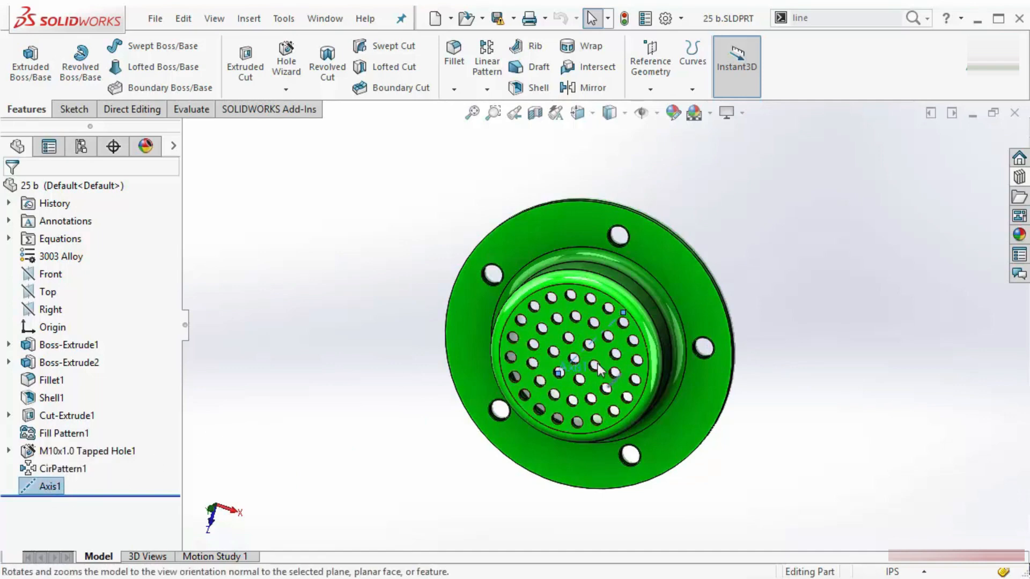
pyautogui.moveTo(597, 366)
pyautogui.mouseDown(button='middle')
pyautogui.moveTo(480, 395)
pyautogui.moveTo(556, 364)
pyautogui.moveTo(570, 369)
pyautogui.mouseUp(button='middle')
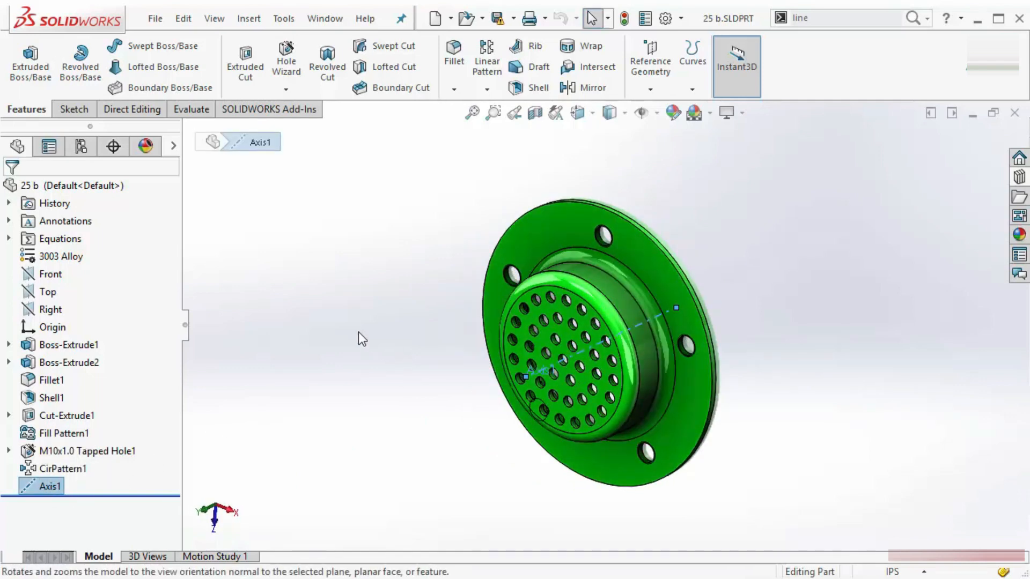
pyautogui.click(315, 246)
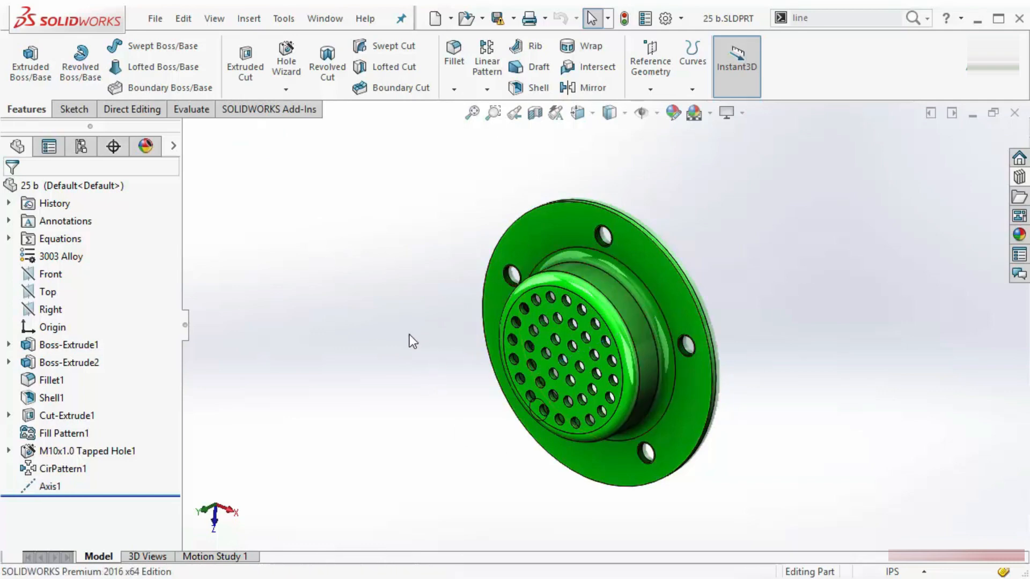
pyautogui.click(656, 113)
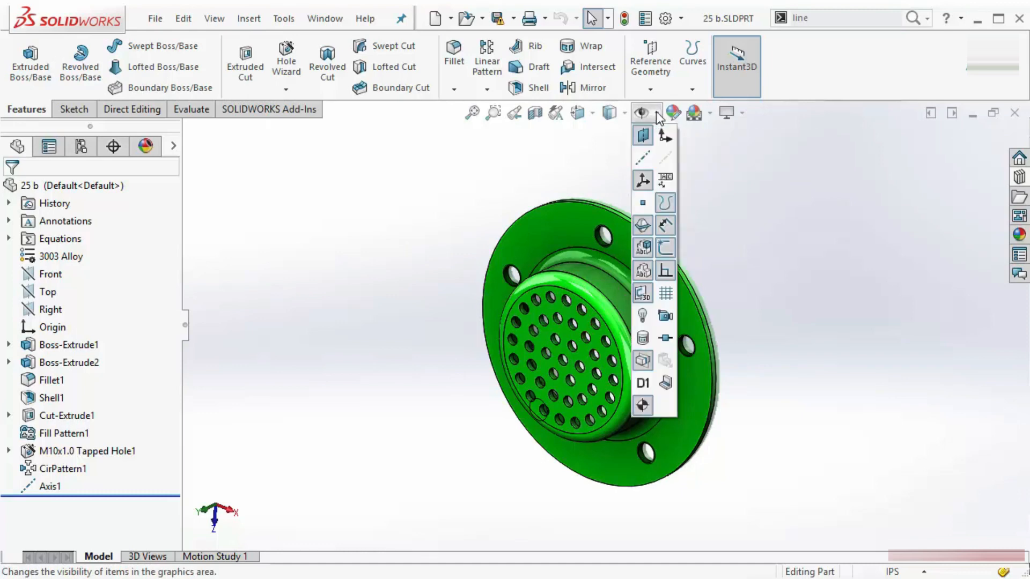
pyautogui.click(645, 161)
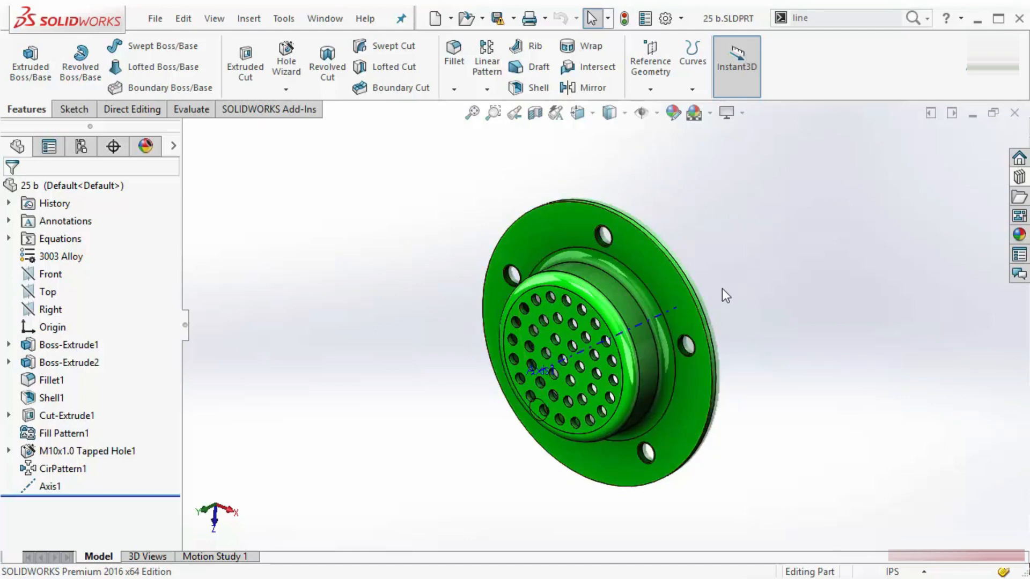
pyautogui.click(646, 115)
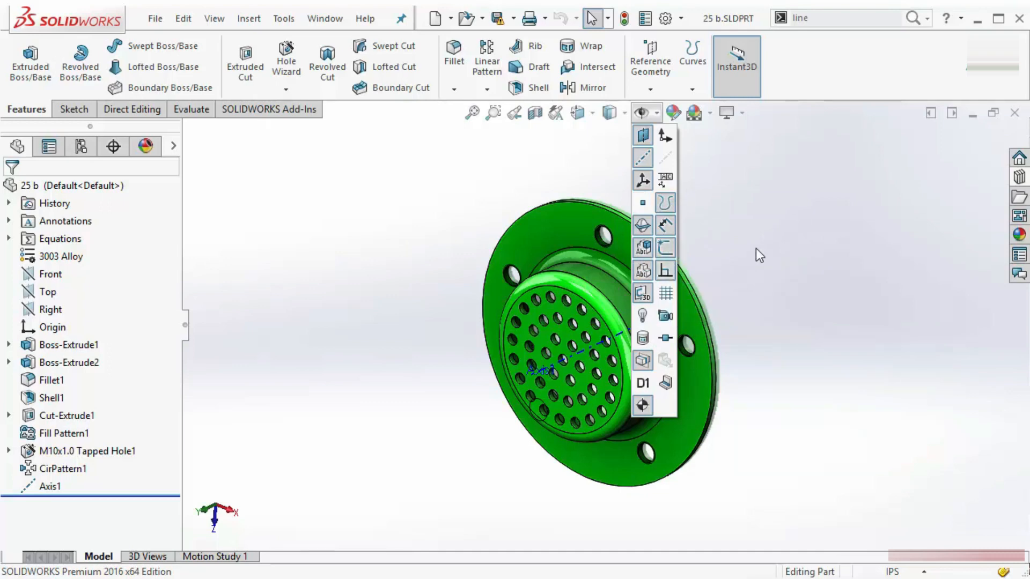
pyautogui.rightClick(61, 362)
pyautogui.click(379, 257)
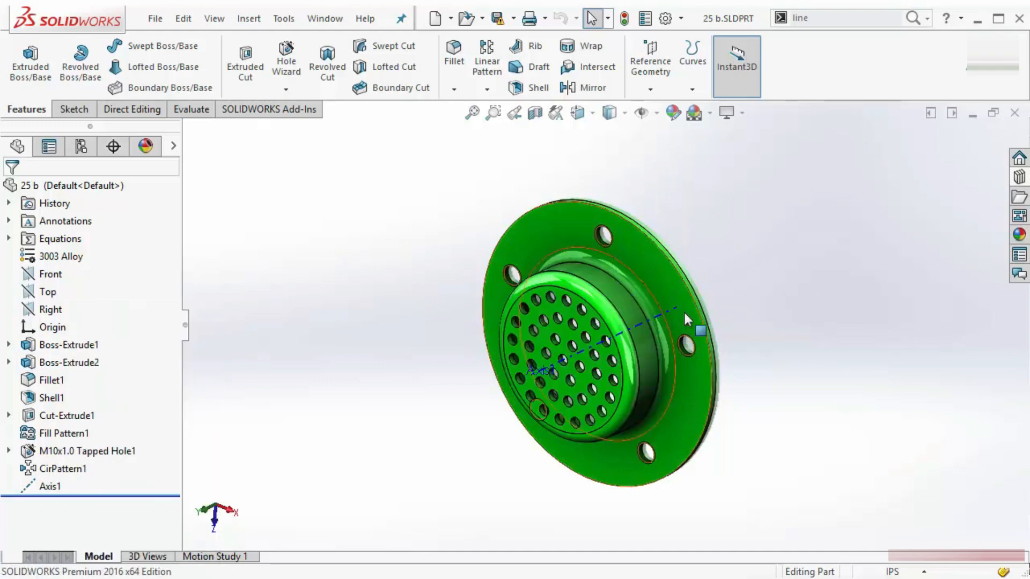
# Switch back to assembly 31 and open the rectangular plate part 25 a in its own window.
pyautogui.click(325, 18)
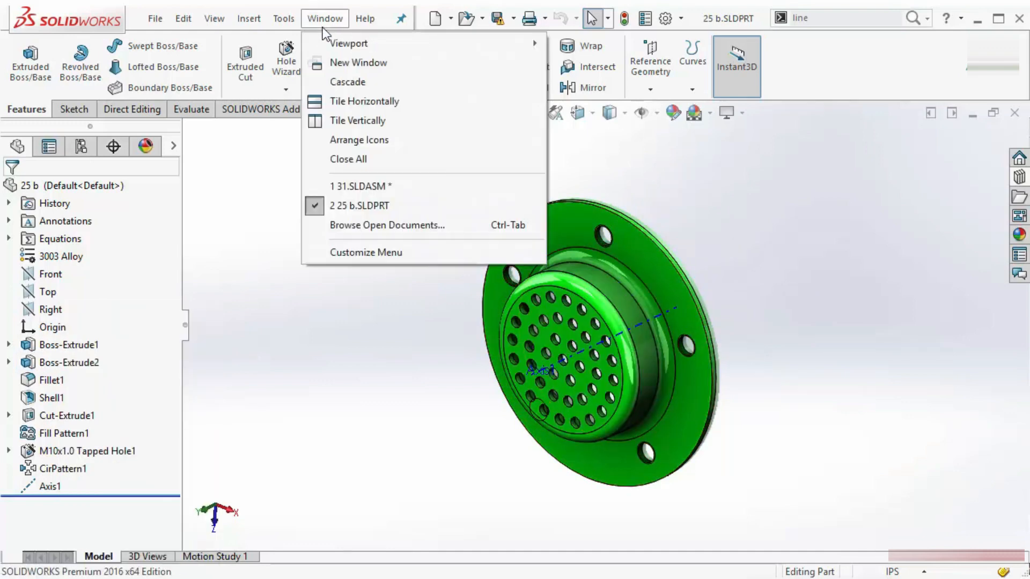
pyautogui.click(356, 184)
pyautogui.rightClick(508, 218)
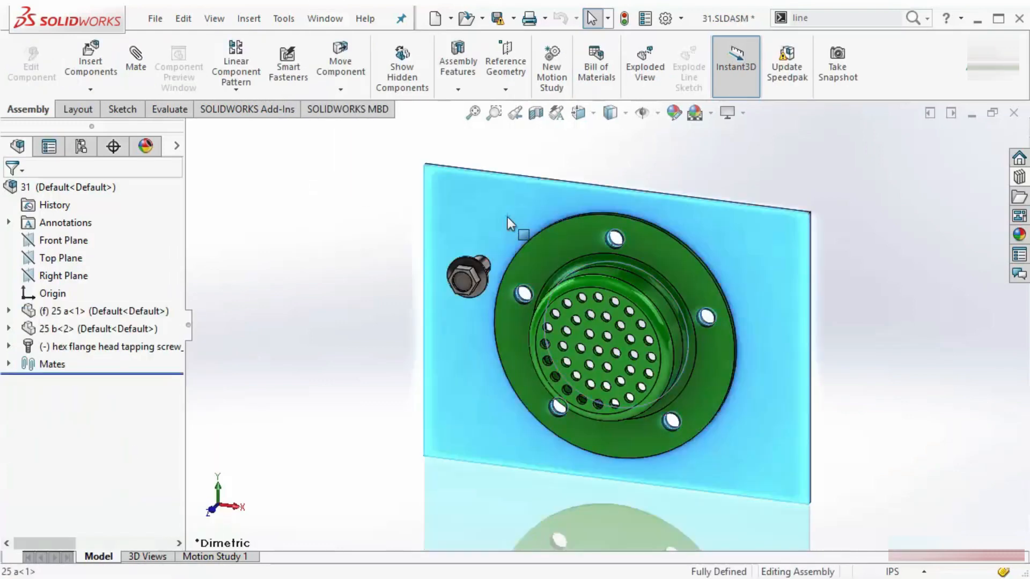
pyautogui.click(518, 3)
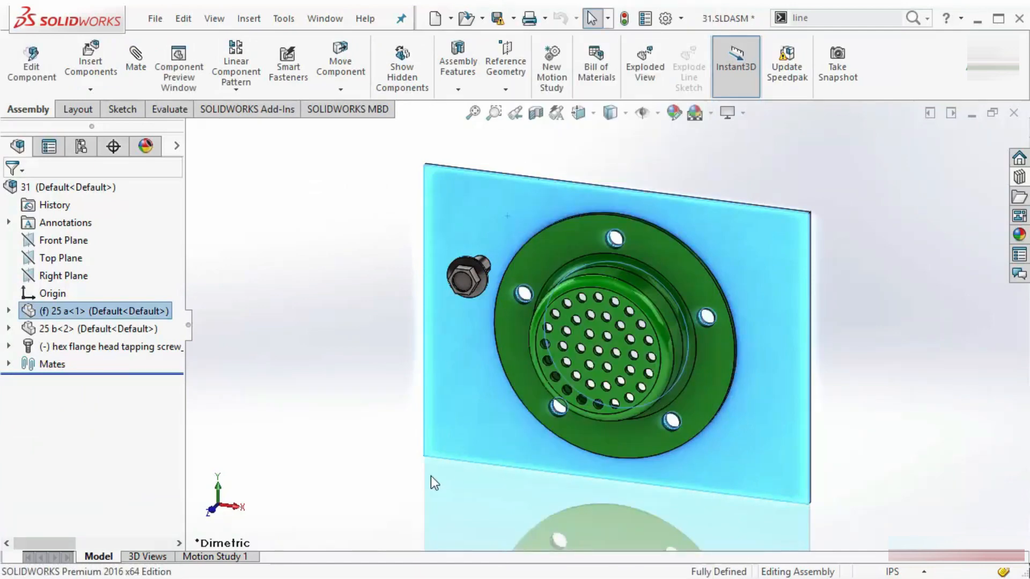
# Open the plate's base rectangle sketch for editing and view it face-on.
pyautogui.rightClick(493, 233)
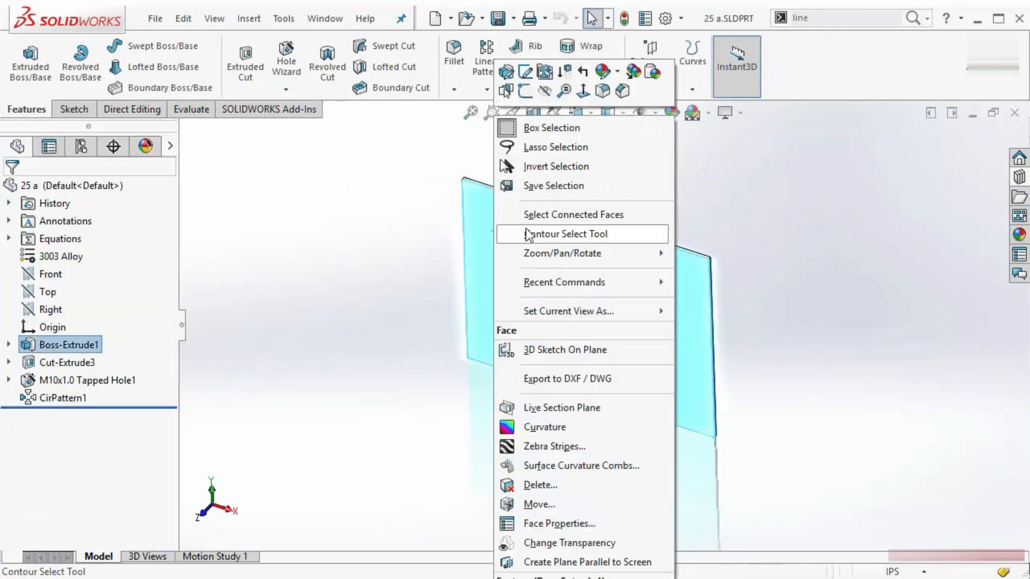
pyautogui.click(525, 71)
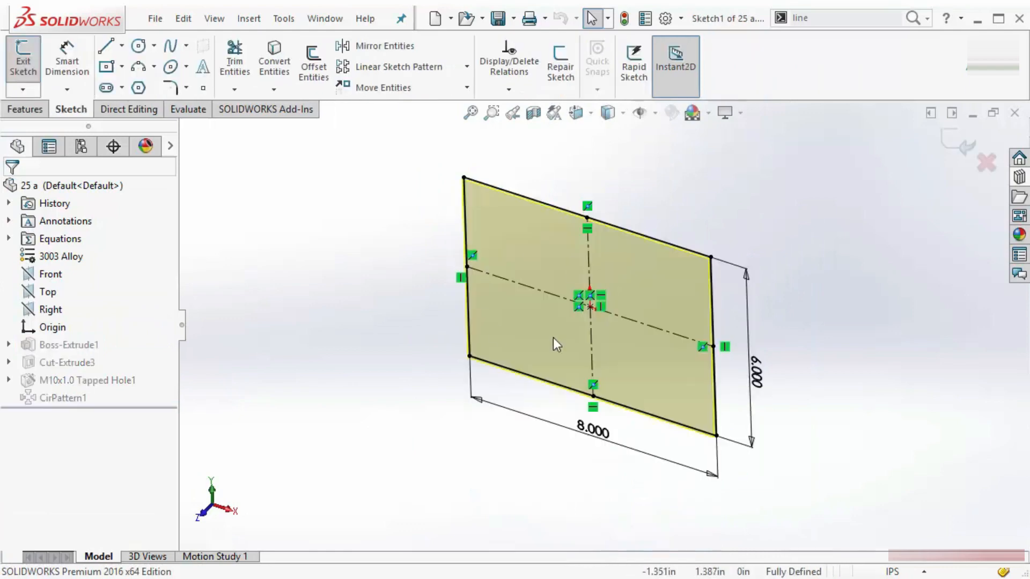
pyautogui.hotkey('ctrl', '8')
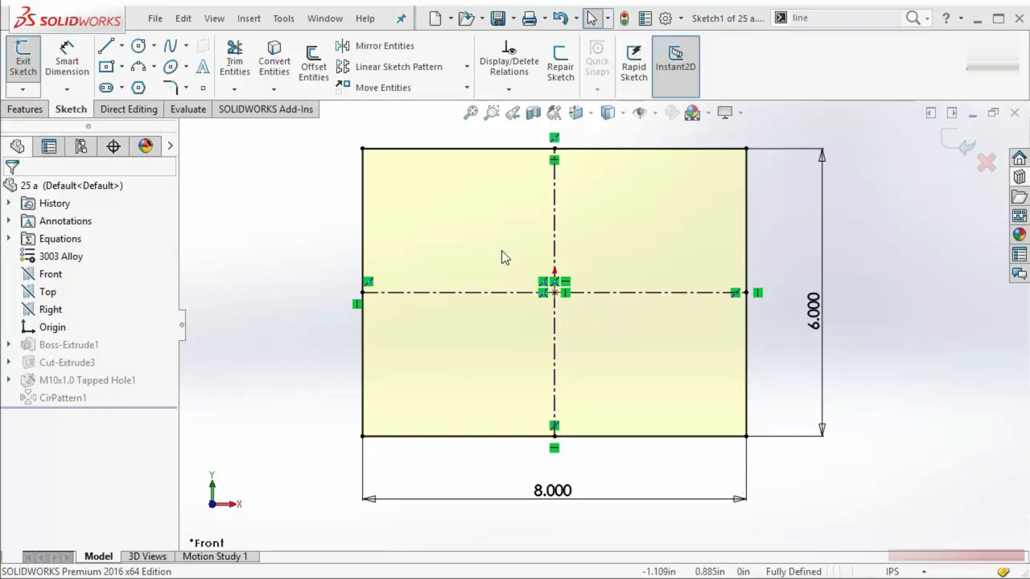
pyautogui.scroll(1, 580, 341)
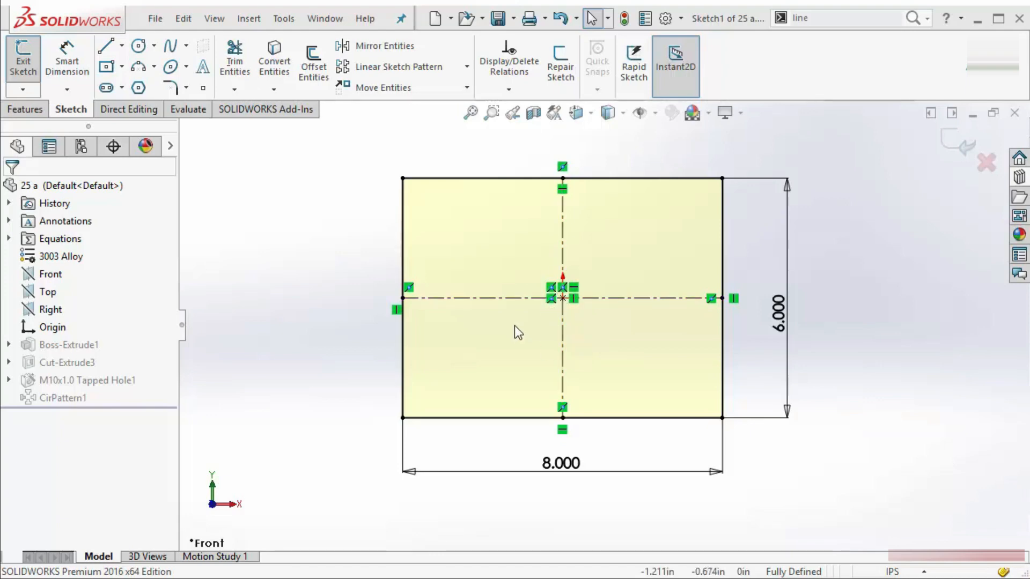
# Turn the display of sketch relations off and back on, and leave the plate's base sketch.
pyautogui.click(654, 114)
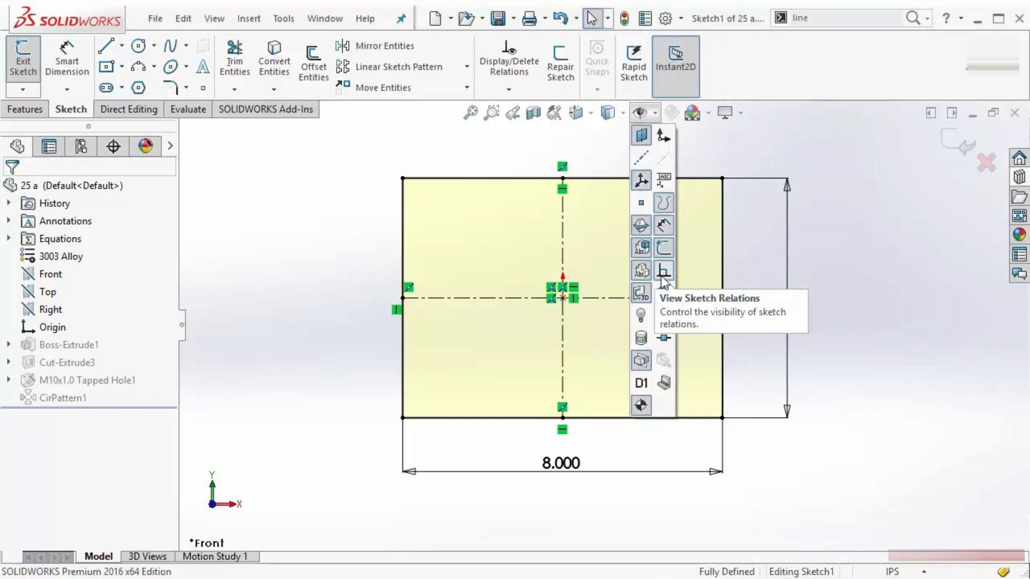
pyautogui.click(663, 272)
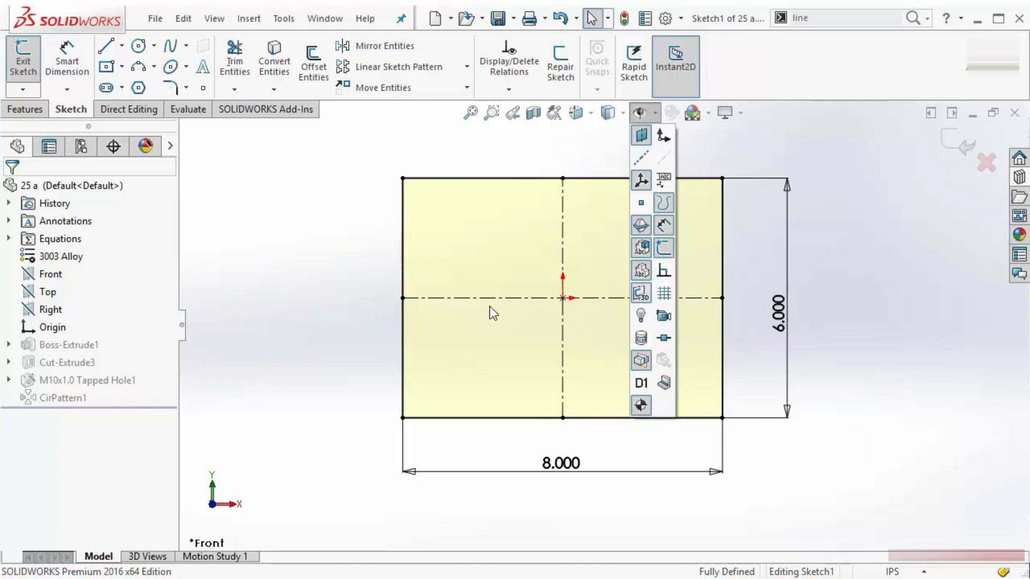
pyautogui.click(664, 274)
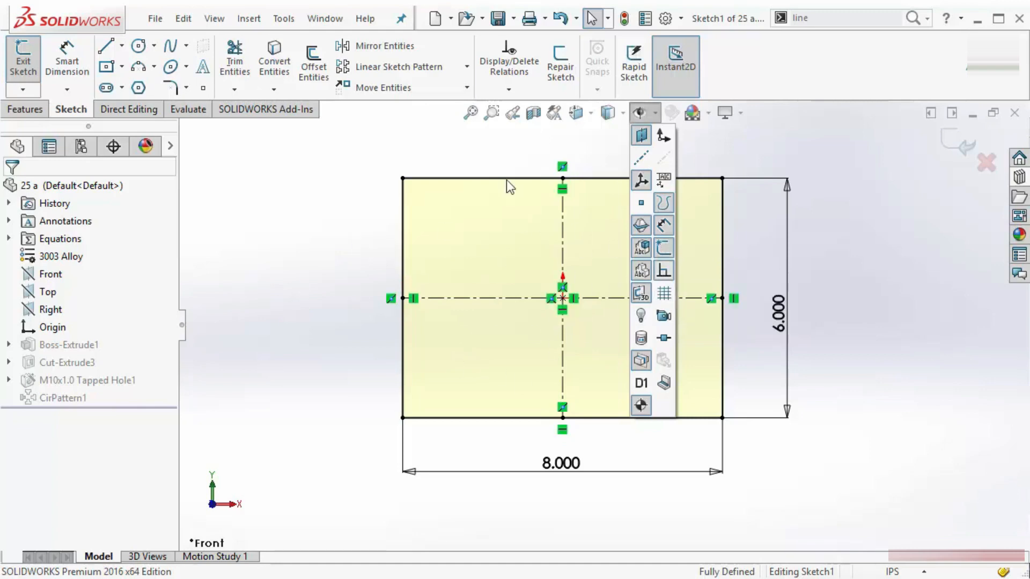
pyautogui.click(958, 142)
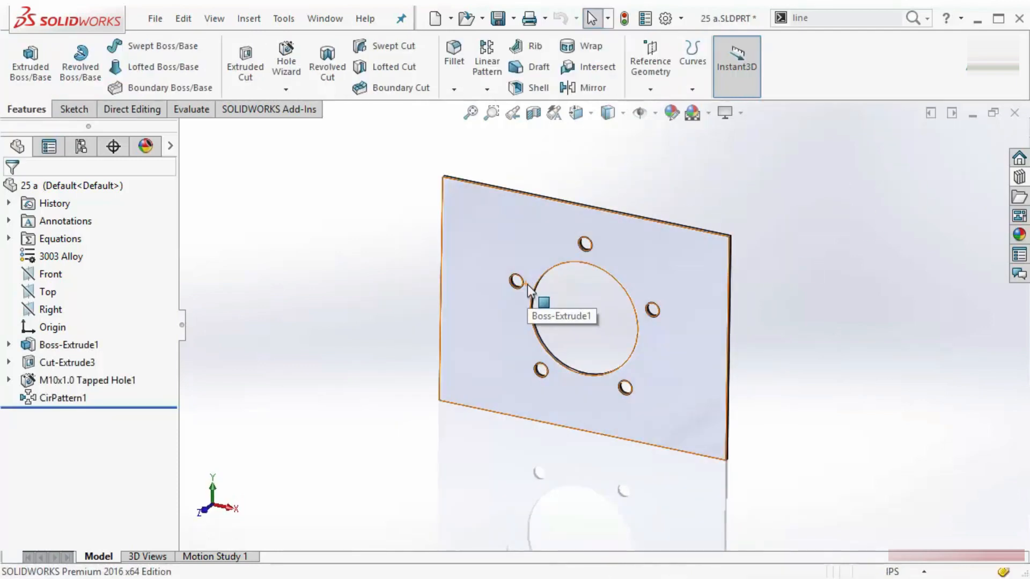
# Hide all item types in the plate part with the Hide All Types option.
pyautogui.click(208, 20)
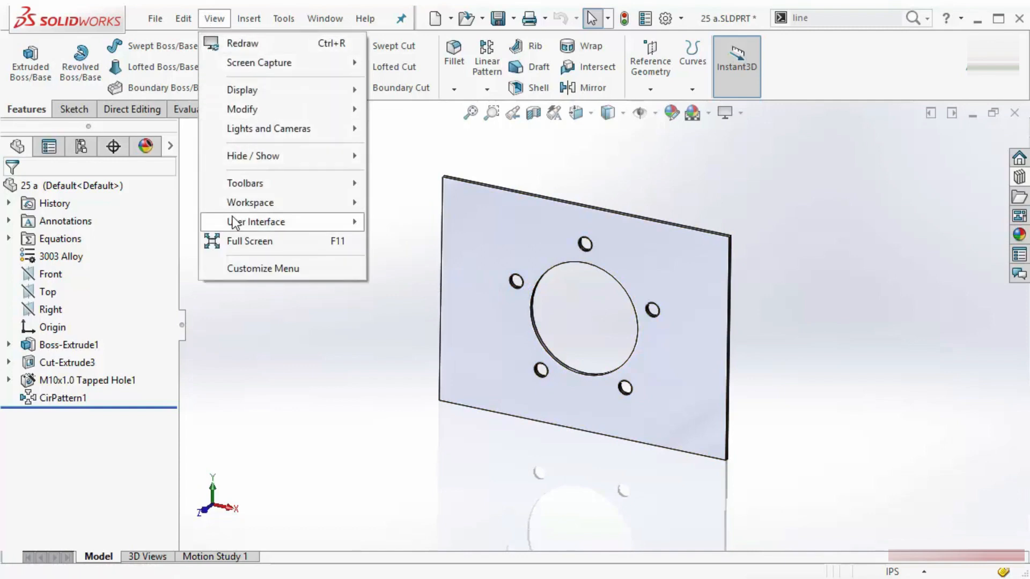
pyautogui.moveTo(250, 202)
pyautogui.moveTo(256, 156)
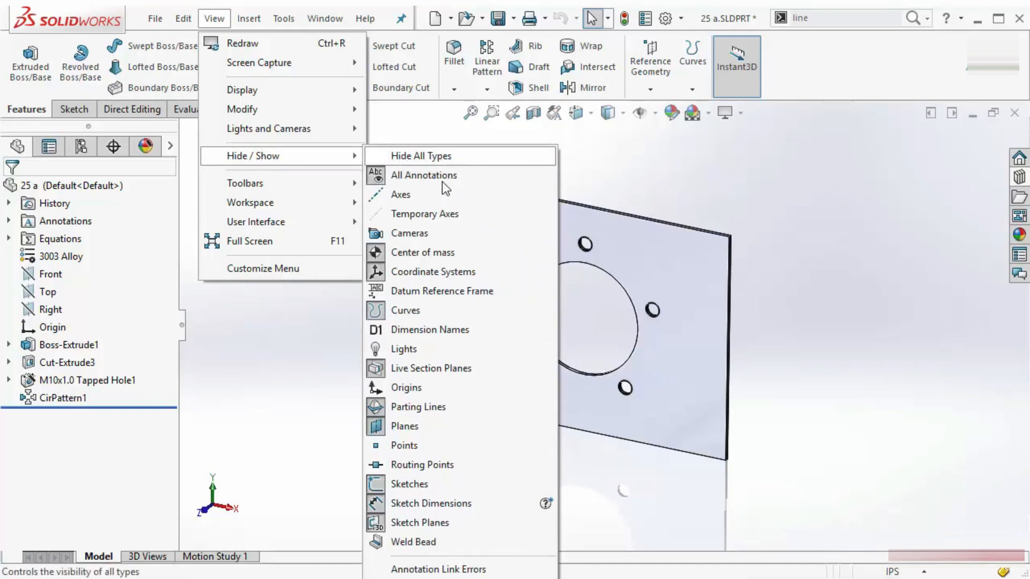
pyautogui.click(413, 159)
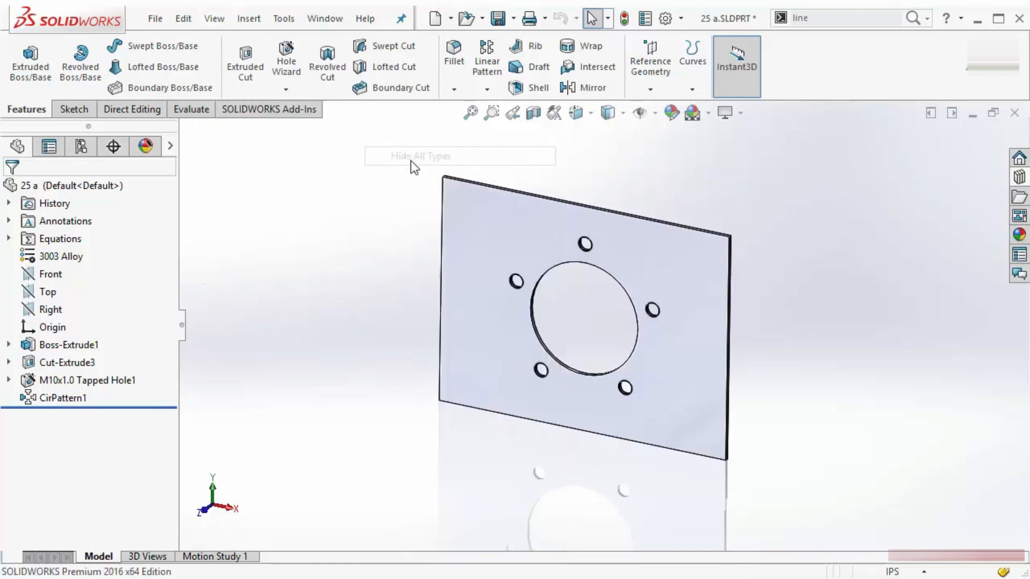
# Set the plate's Front plane to shown and check which item visibility options are available.
pyautogui.rightClick(68, 274)
pyautogui.click(90, 246)
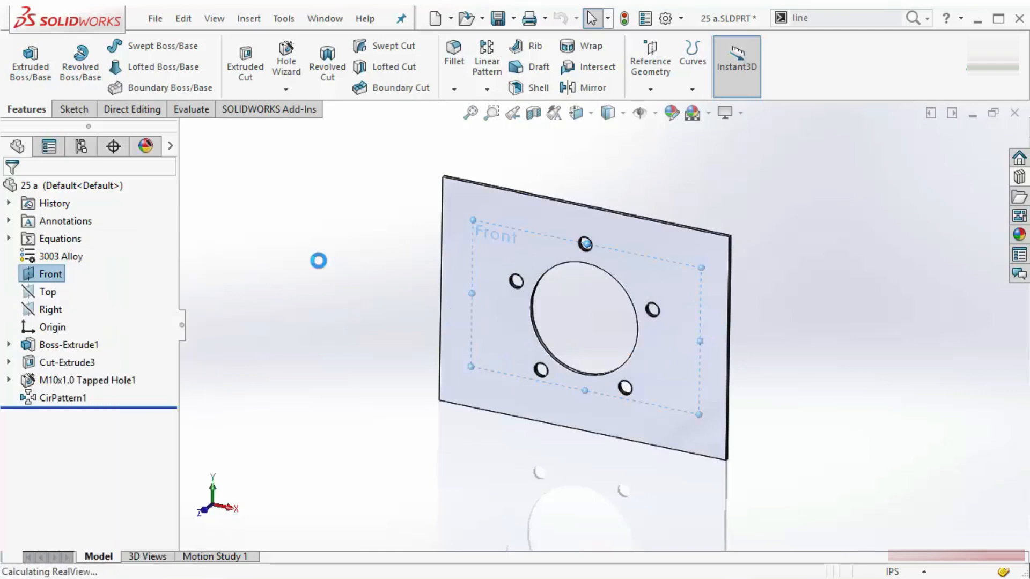
pyautogui.click(654, 113)
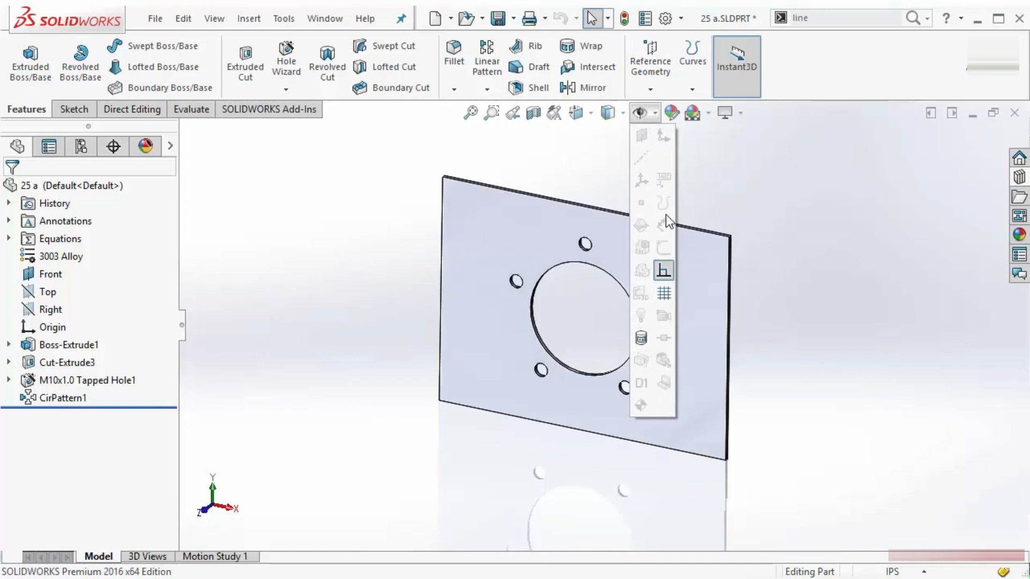
# Turn off Hide All Types in the plate part and stay in the 25 a document.
pyautogui.click(214, 19)
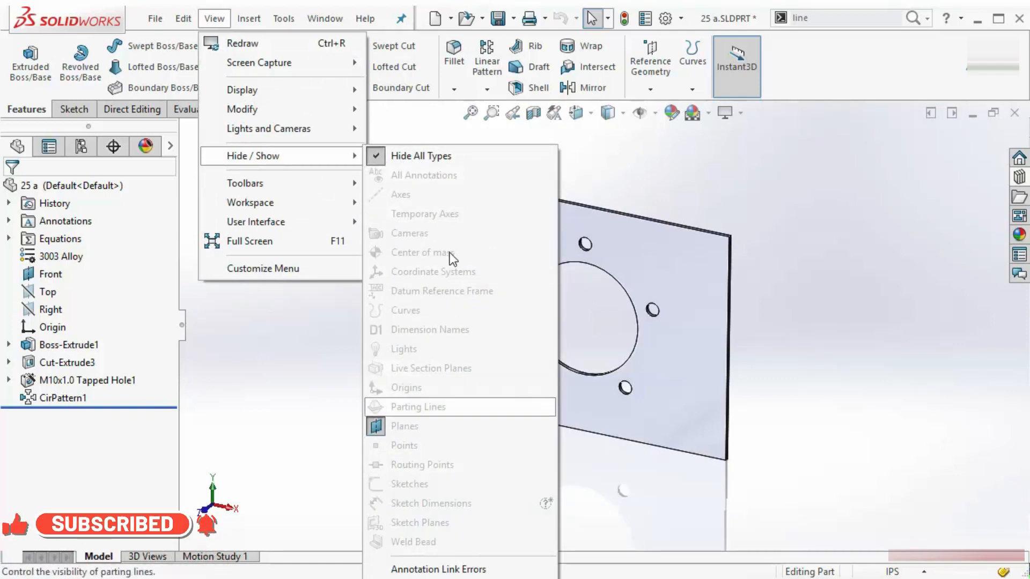
pyautogui.click(307, 413)
pyautogui.click(214, 18)
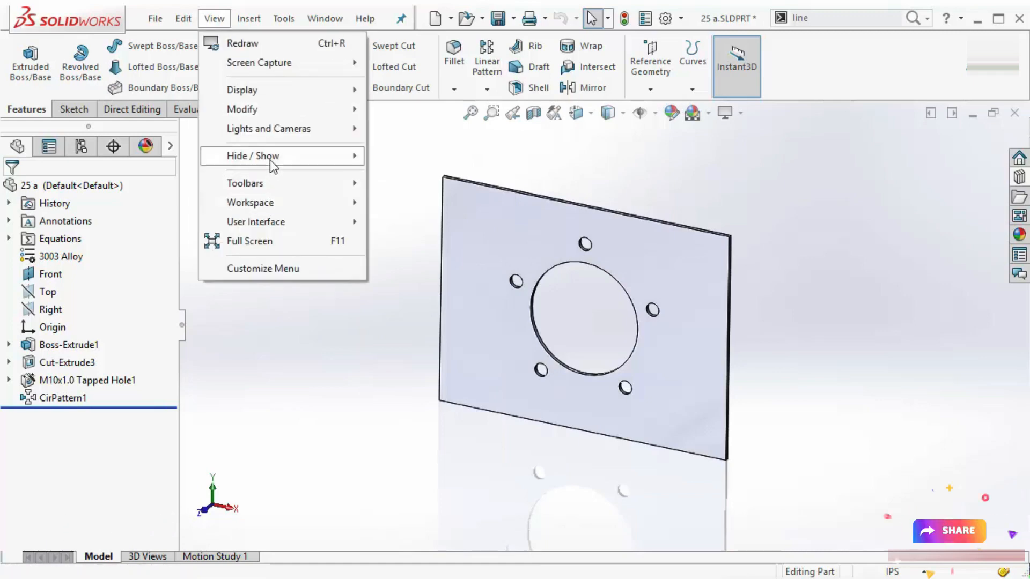
pyautogui.moveTo(269, 157)
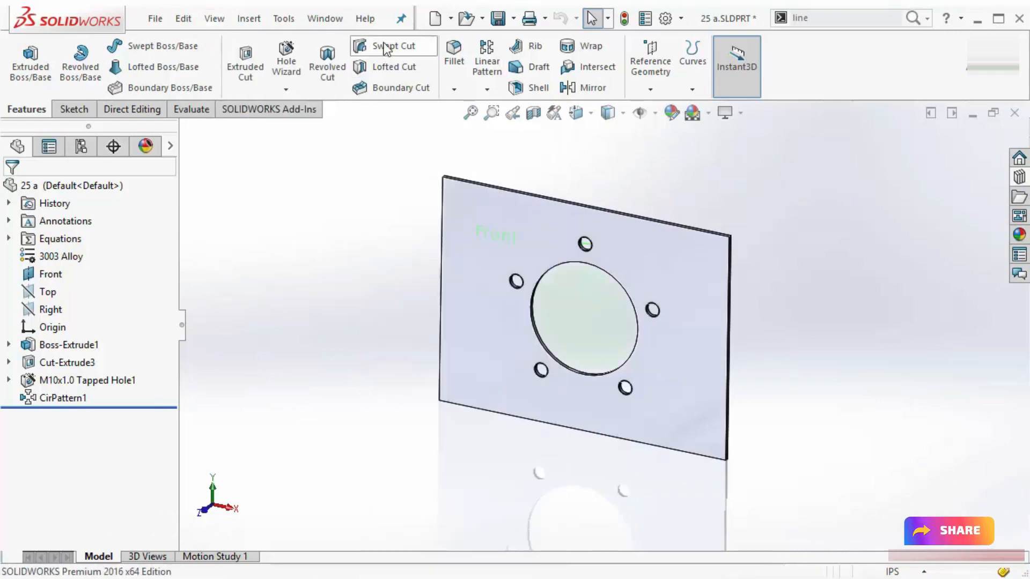
pyautogui.click(324, 18)
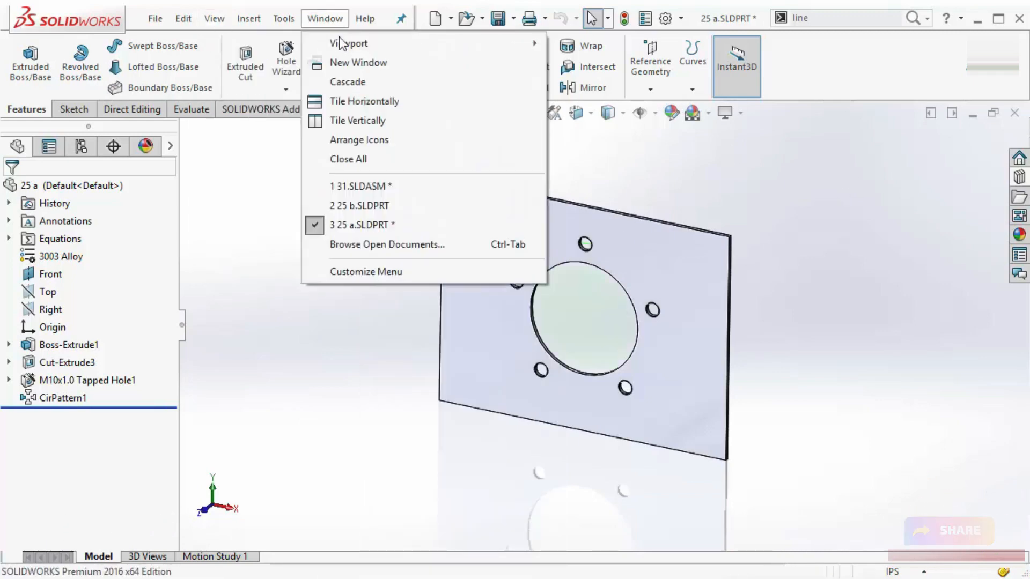
pyautogui.click(368, 224)
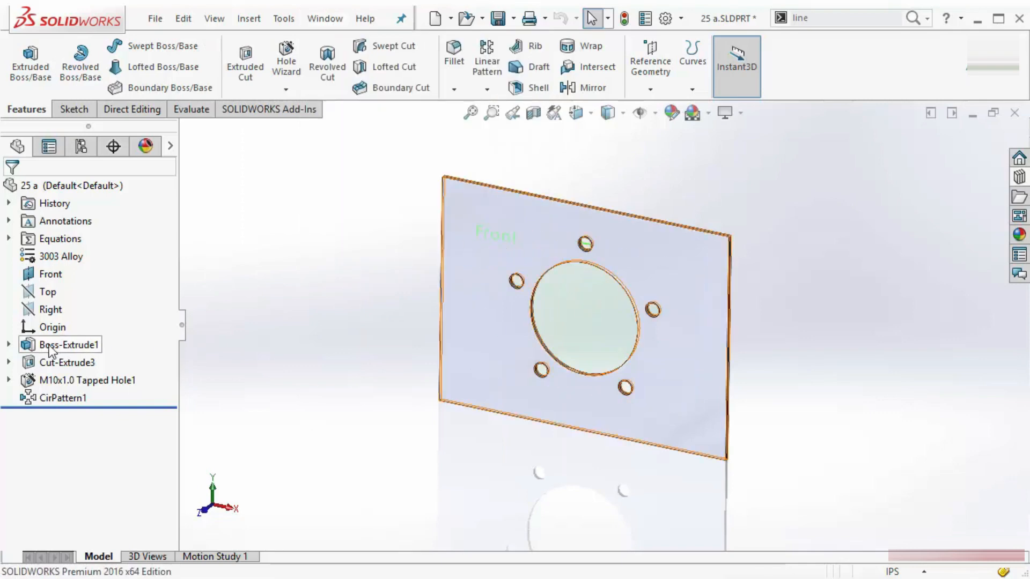
# Show Sketch1 of the plate's base extrusion, Boss-Extrude1.
pyautogui.click(9, 345)
pyautogui.rightClick(59, 361)
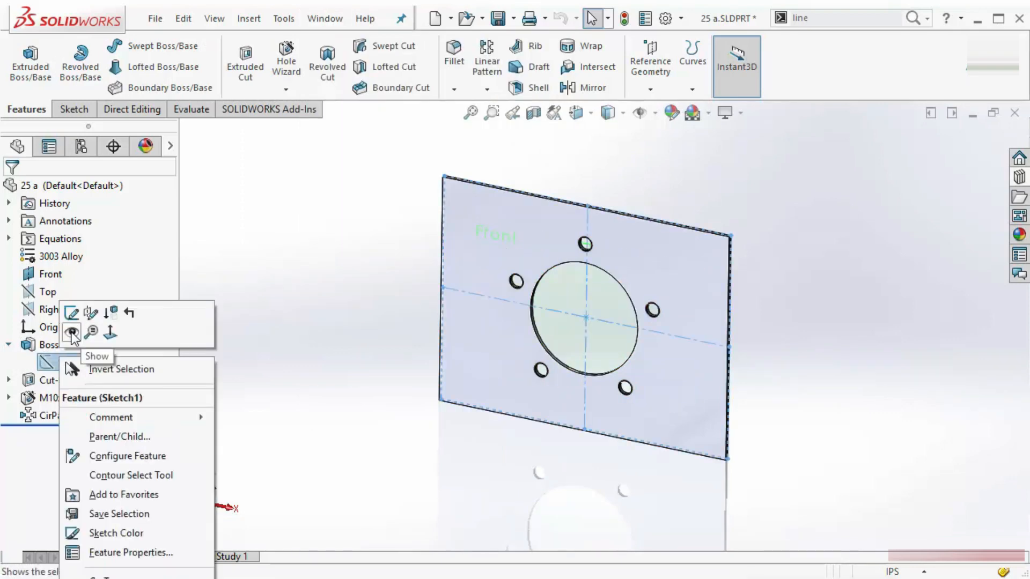
pyautogui.click(71, 333)
pyautogui.click(311, 295)
# Switch back to assembly 31 and rebuild it with the changed part.
pyautogui.click(329, 20)
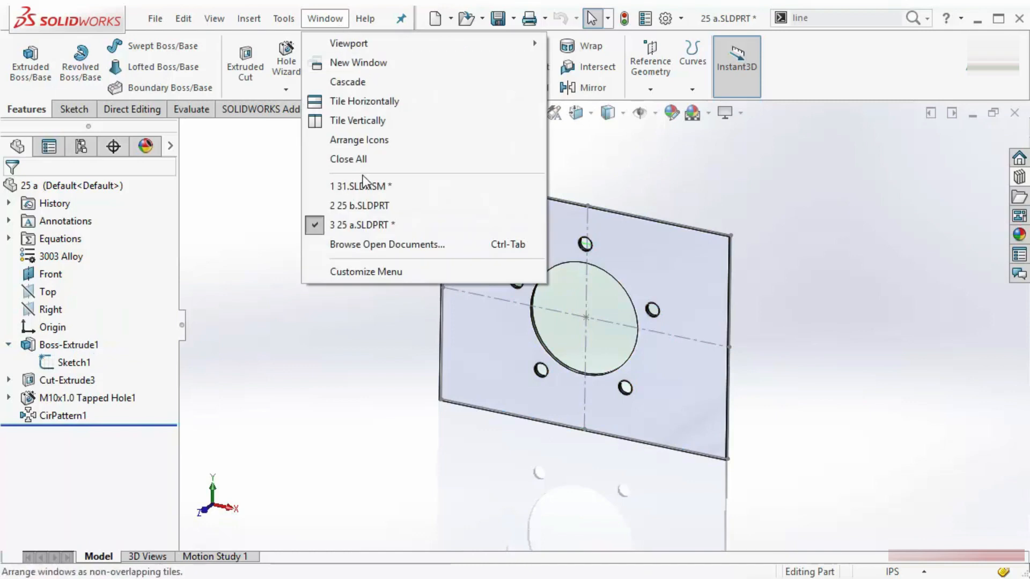
pyautogui.click(368, 187)
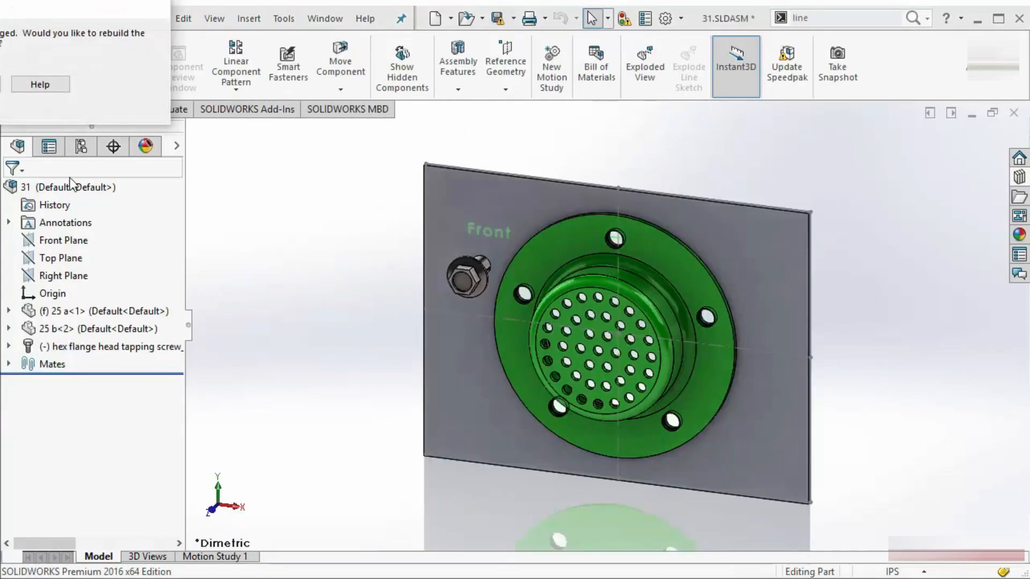
pyautogui.click(1, 84)
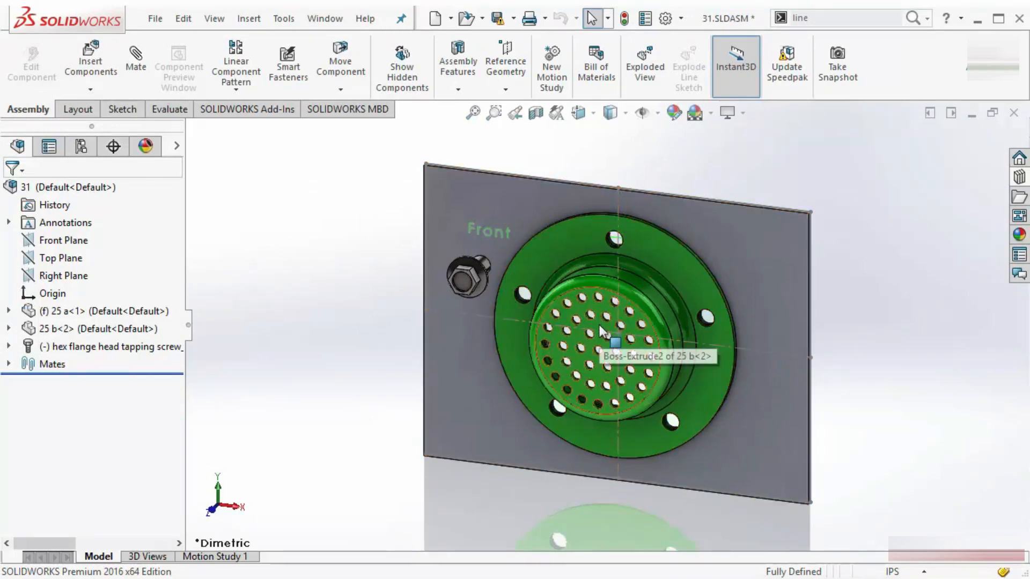
# Turn off the display of sketches in the assembly and bring up the item visibility options again.
pyautogui.click(655, 114)
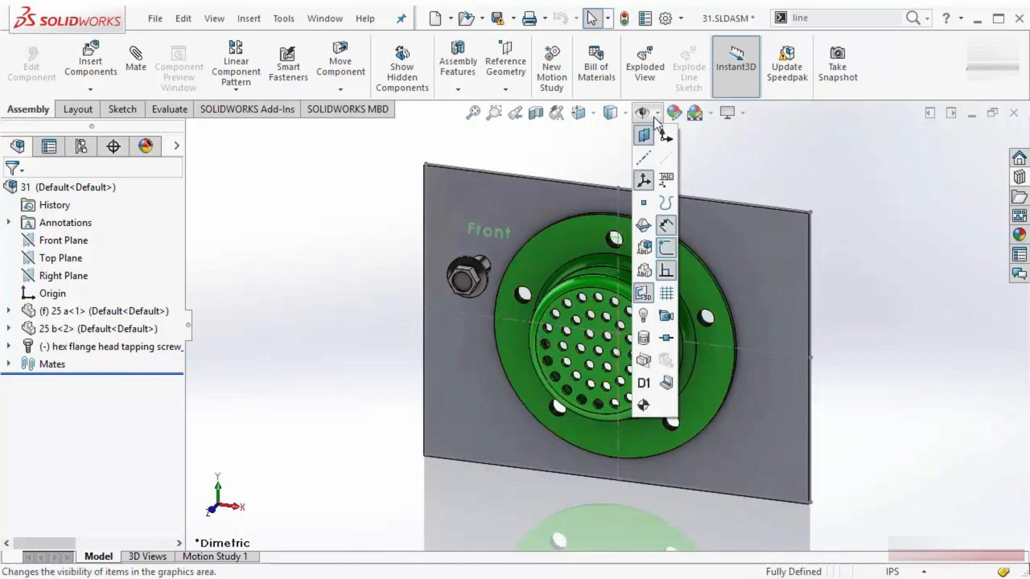
pyautogui.click(668, 247)
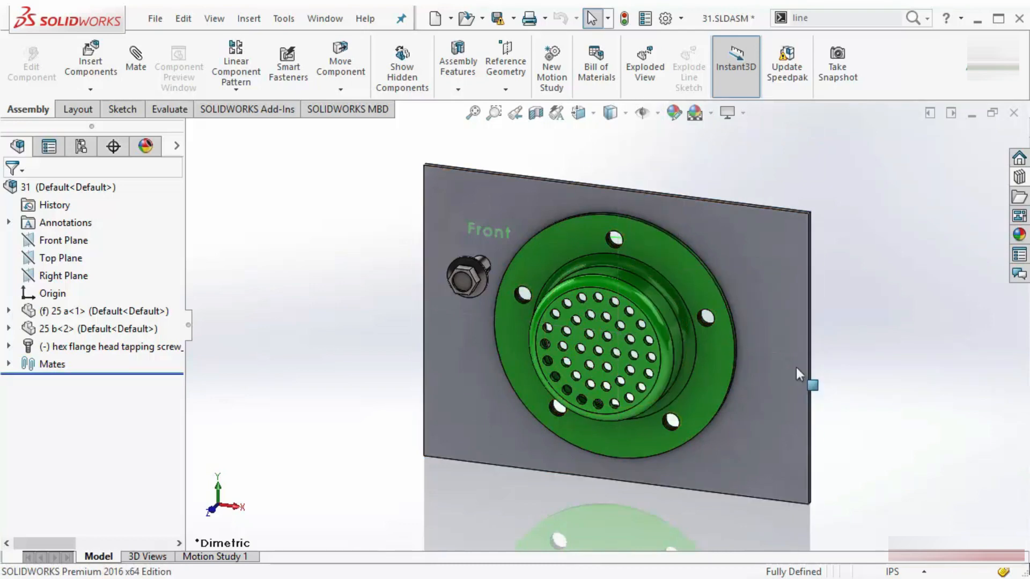
pyautogui.click(655, 114)
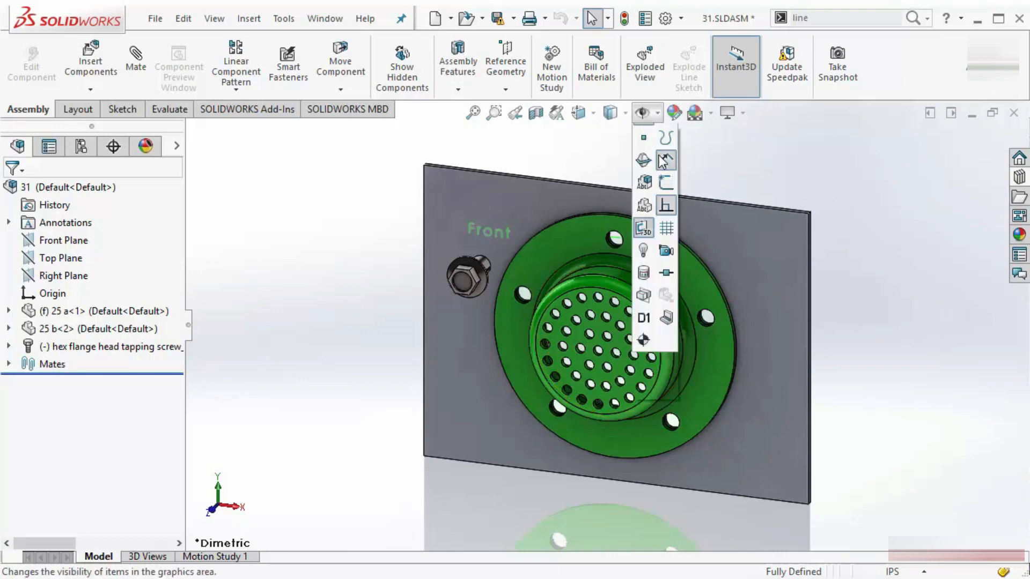